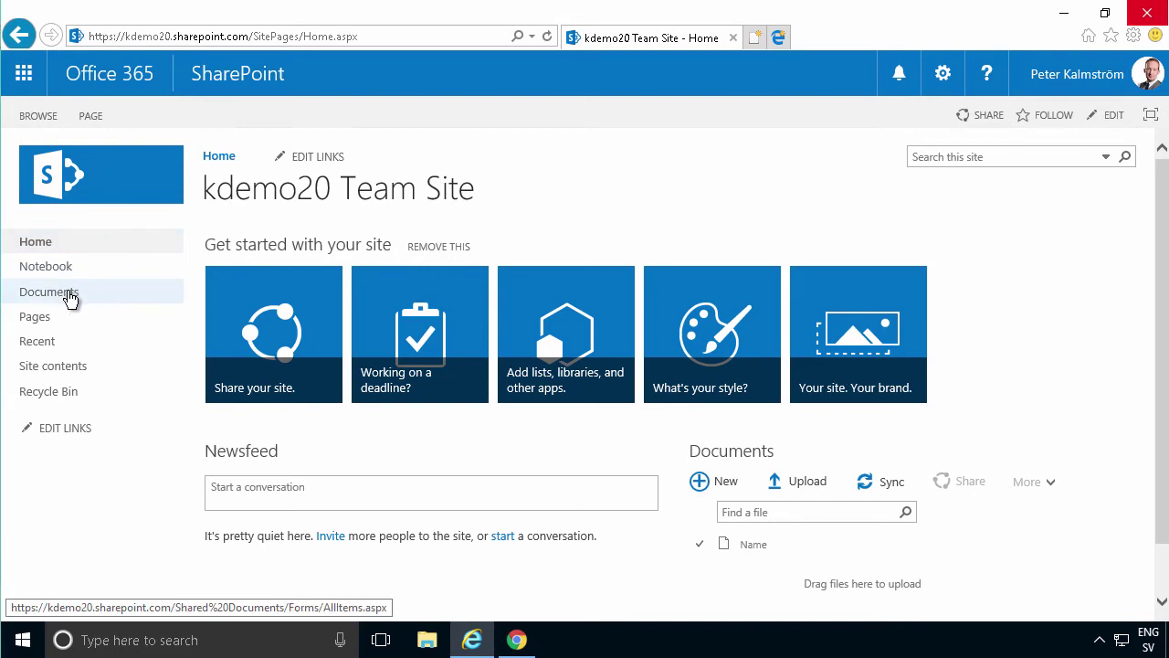
Step: Add a new document library app named Procedures to the team site
click(70, 299)
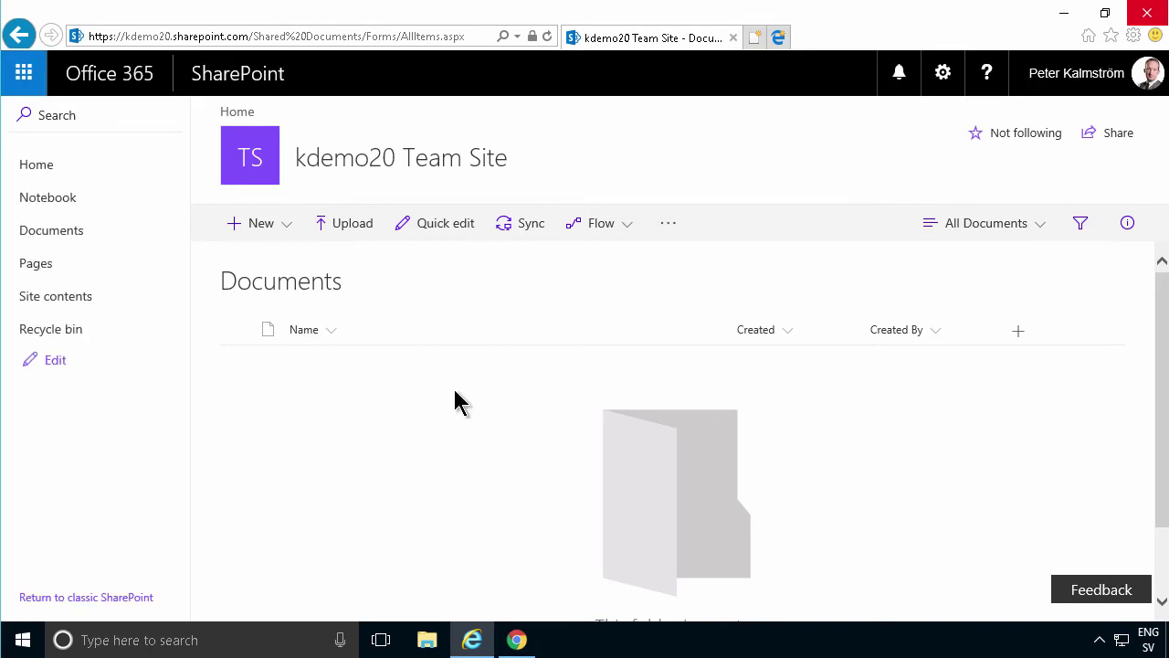
click(946, 77)
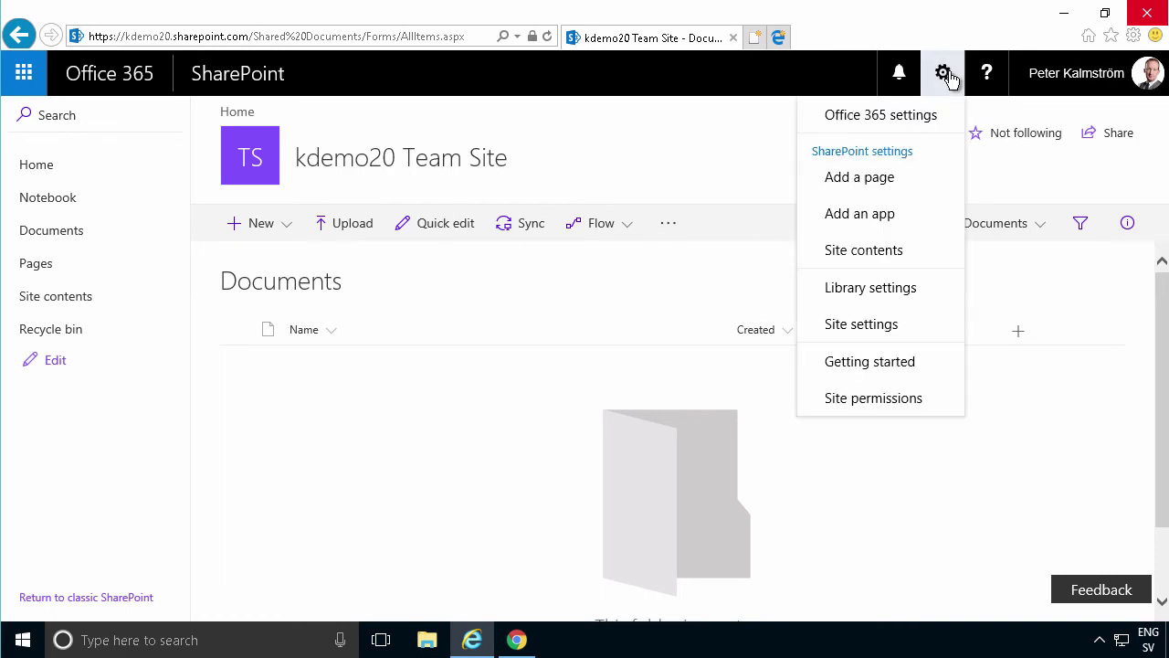
click(883, 229)
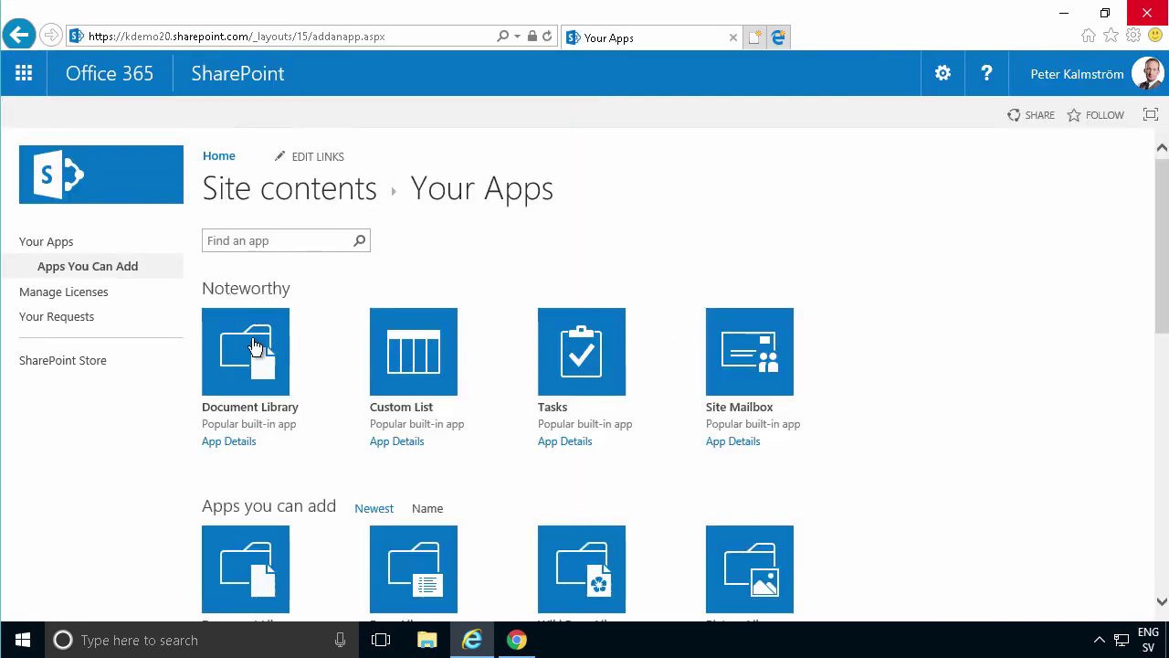
click(256, 350)
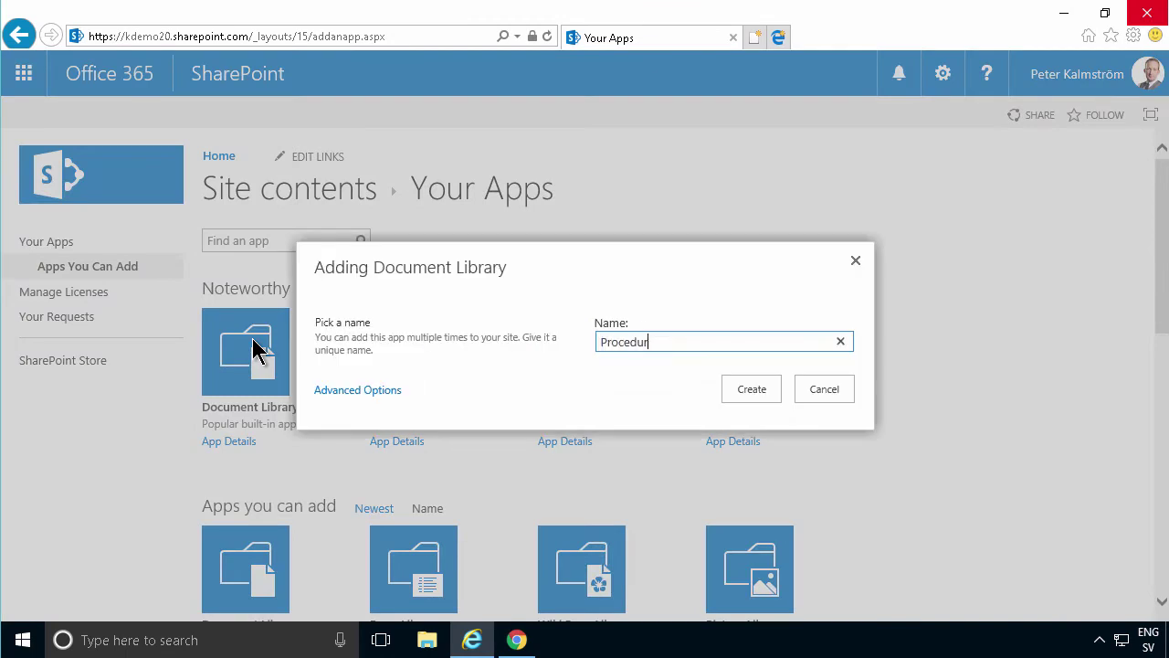
text(Procedures)
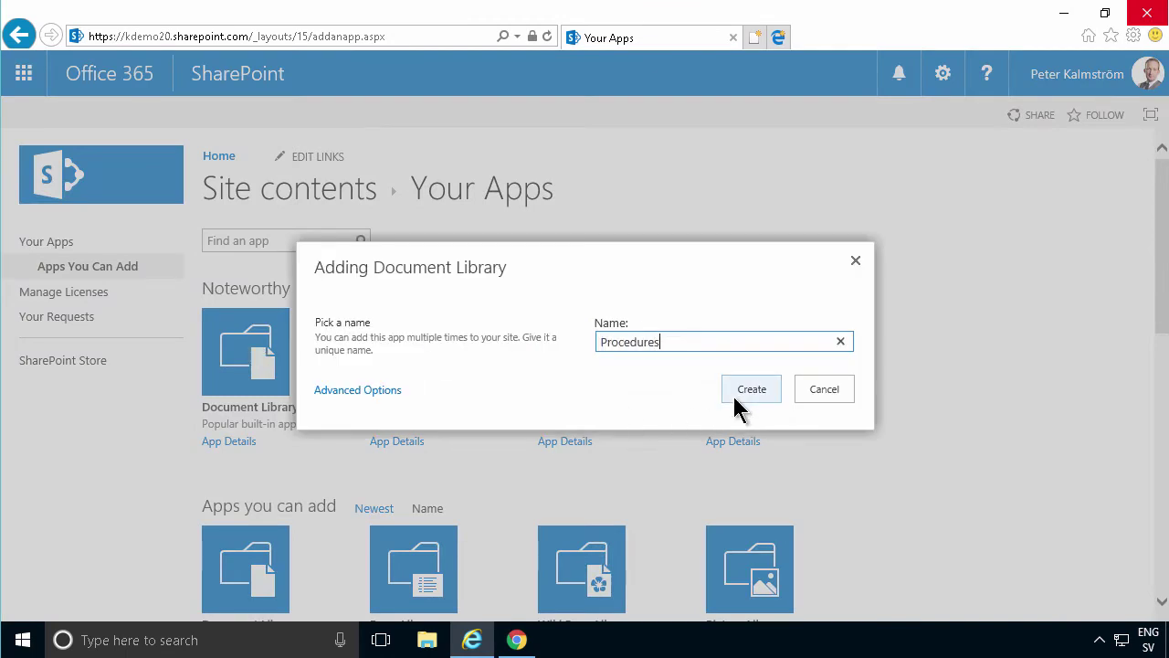
click(735, 397)
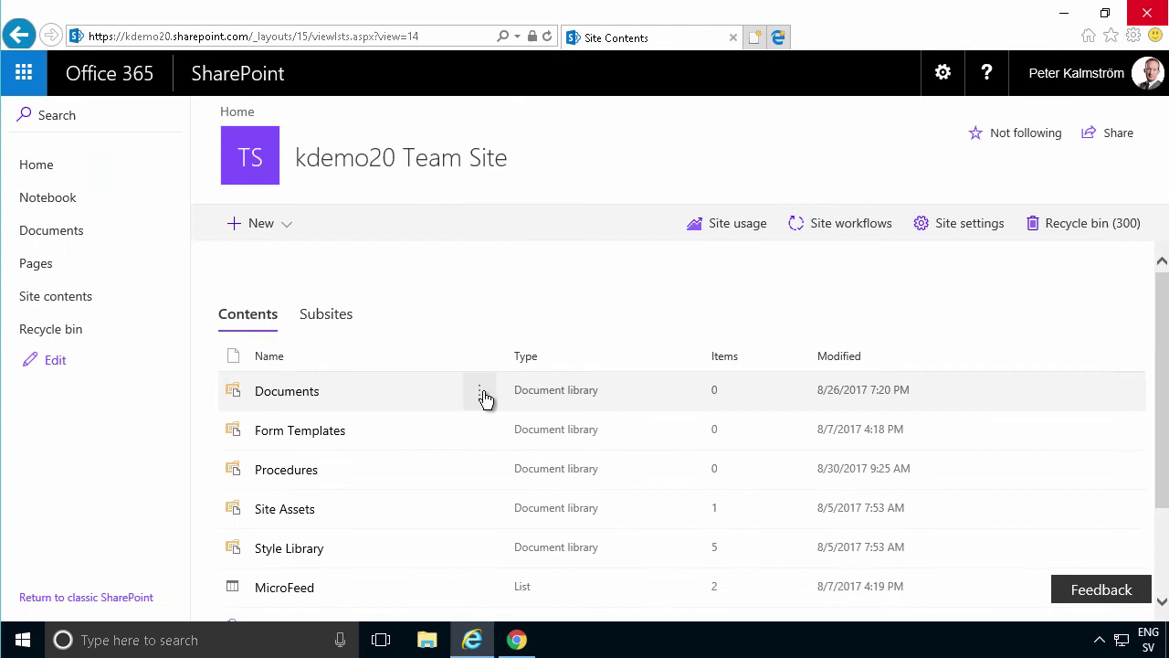
Step: In the Procedures library's general settings, choose to display the library on the Quick Launch and save
click(480, 473)
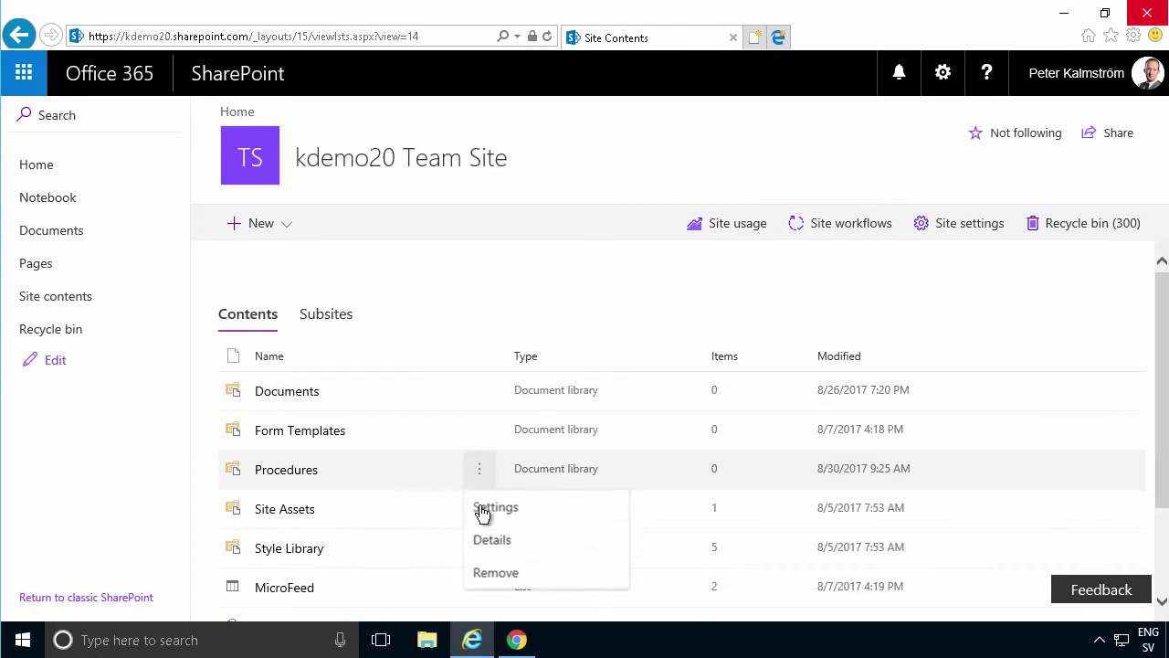
click(484, 509)
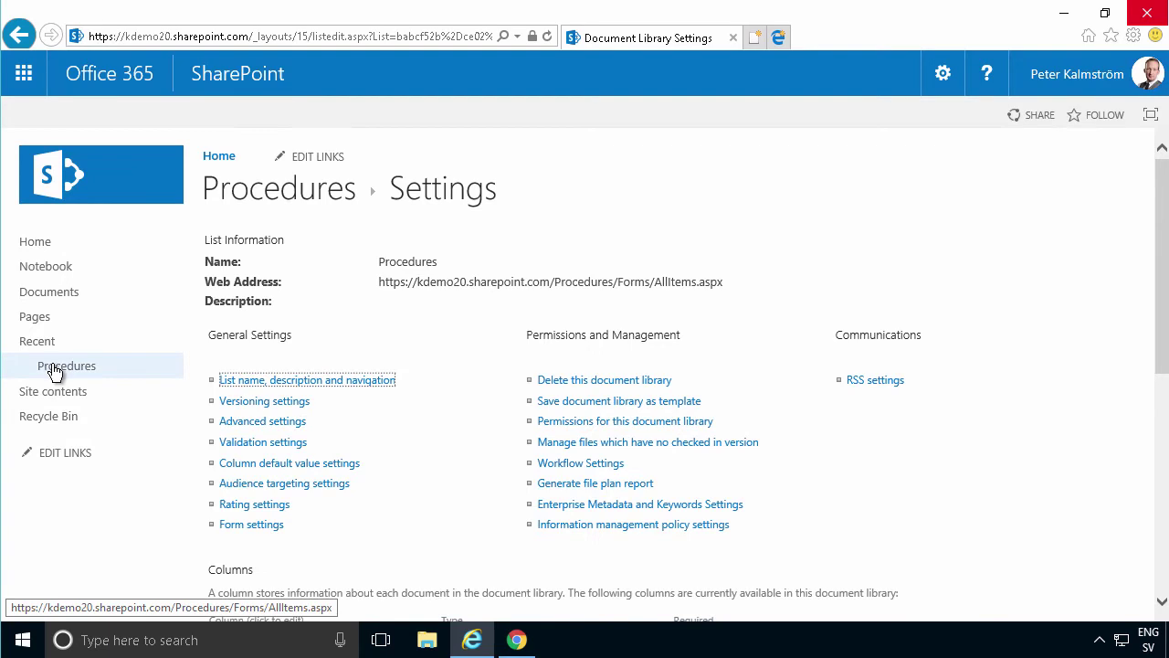
click(297, 382)
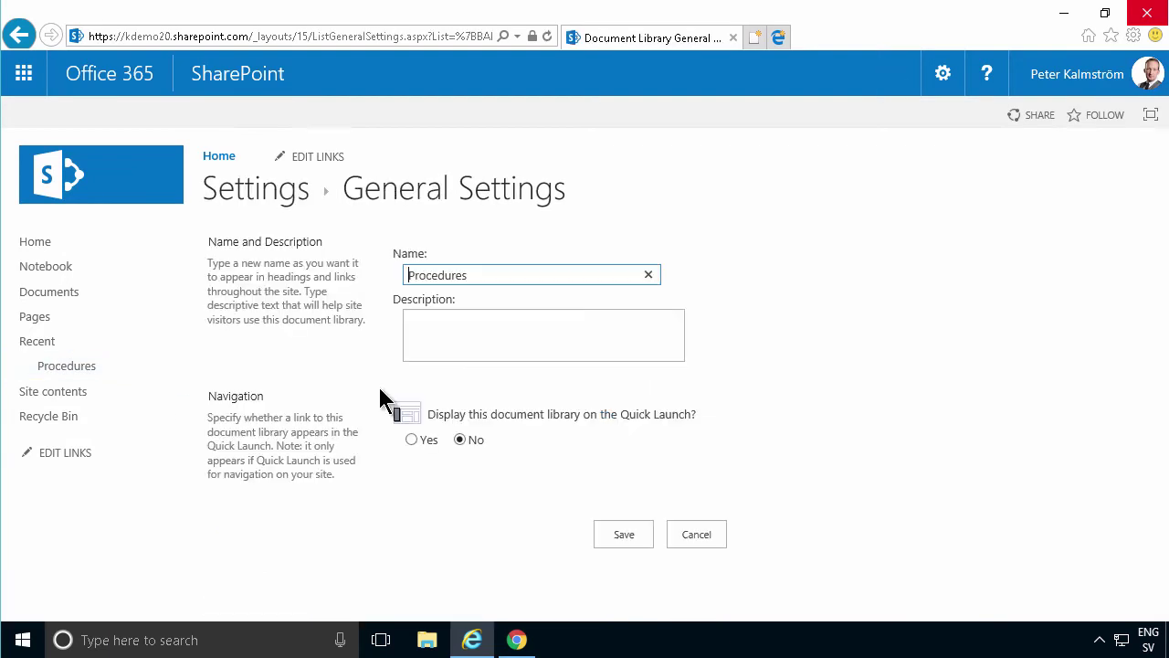
click(411, 440)
click(623, 535)
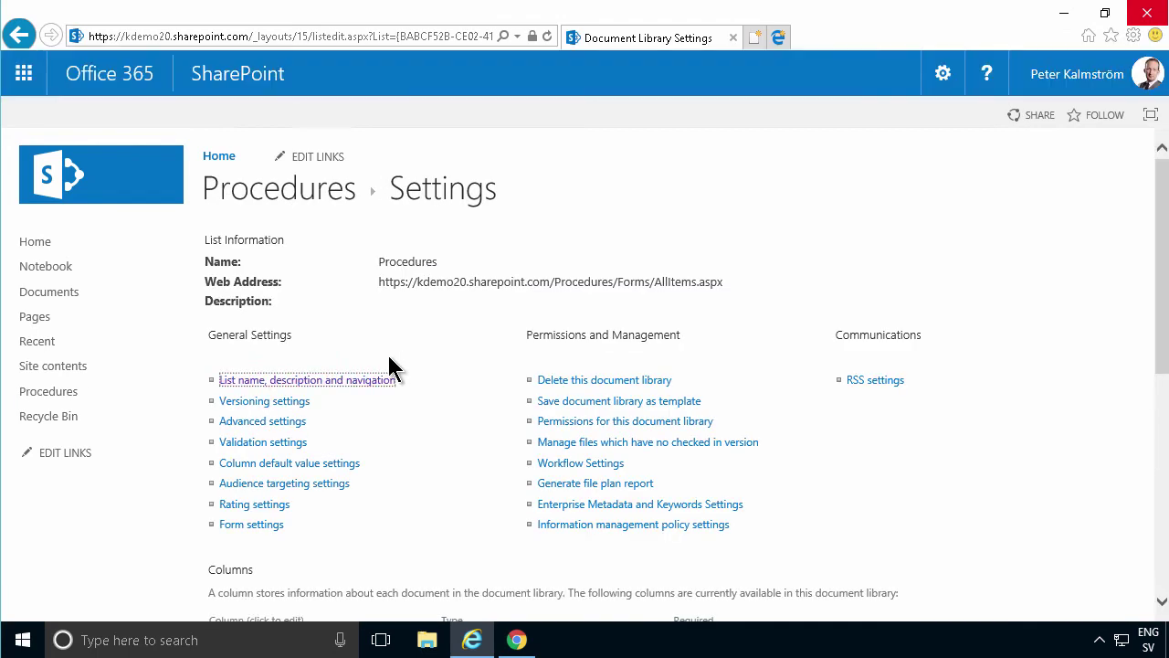
Step: Require content approval for submitted items in the Procedures library's versioning settings, review the remaining version and draft options, and save
click(288, 403)
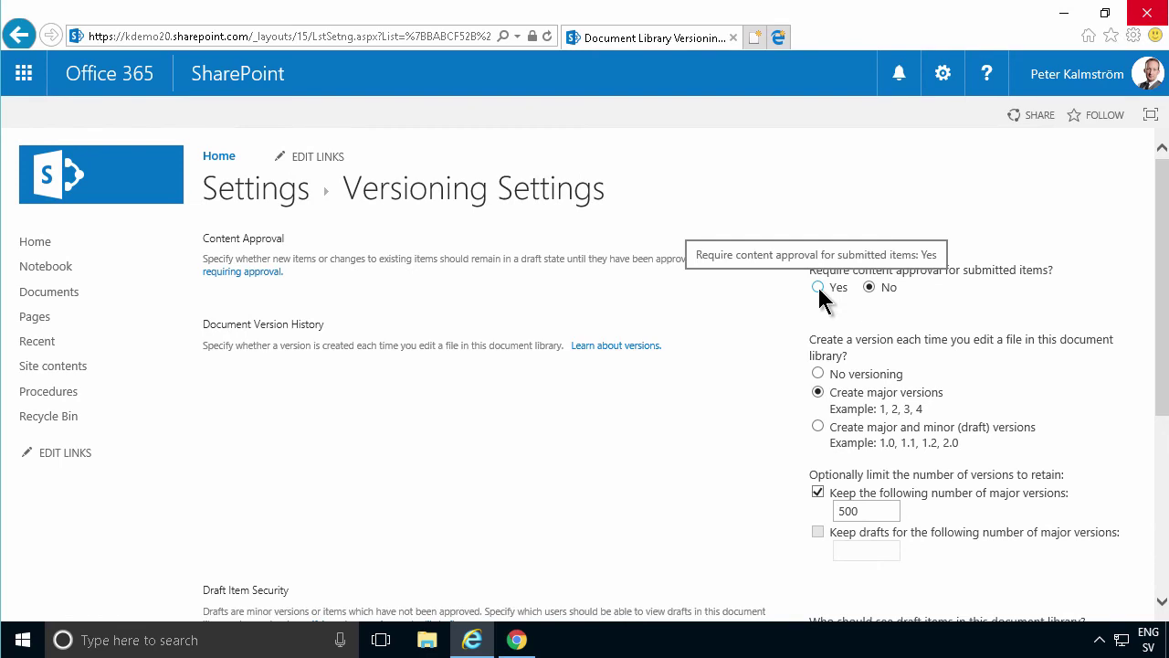
click(818, 288)
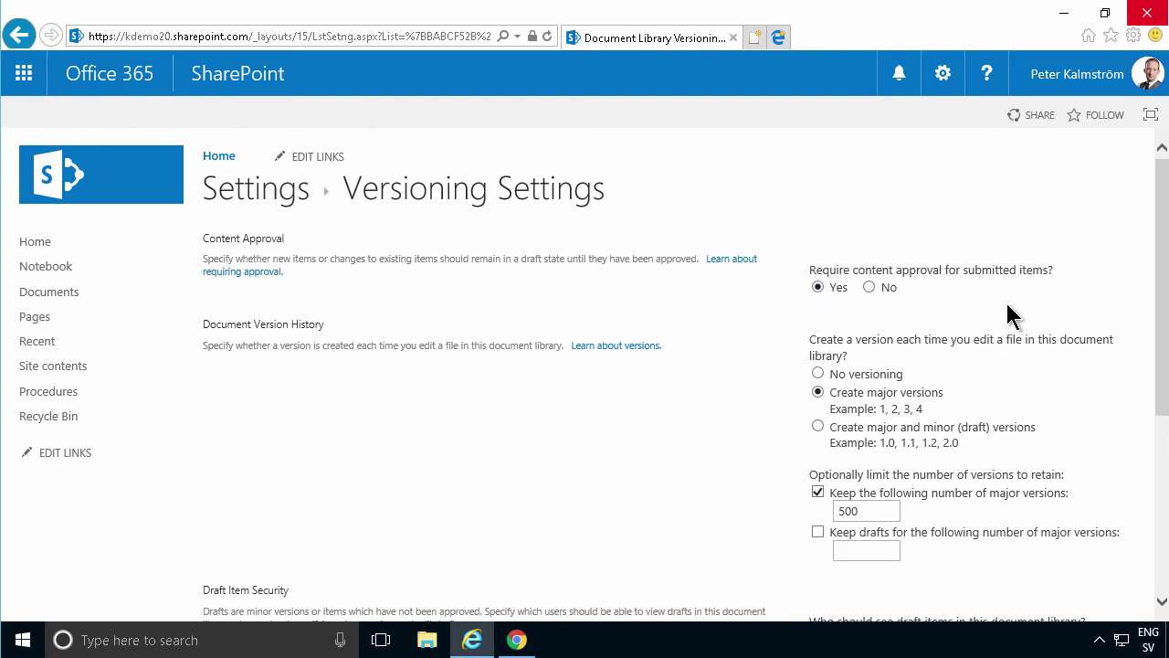
scroll(1012, 311, down, 1)
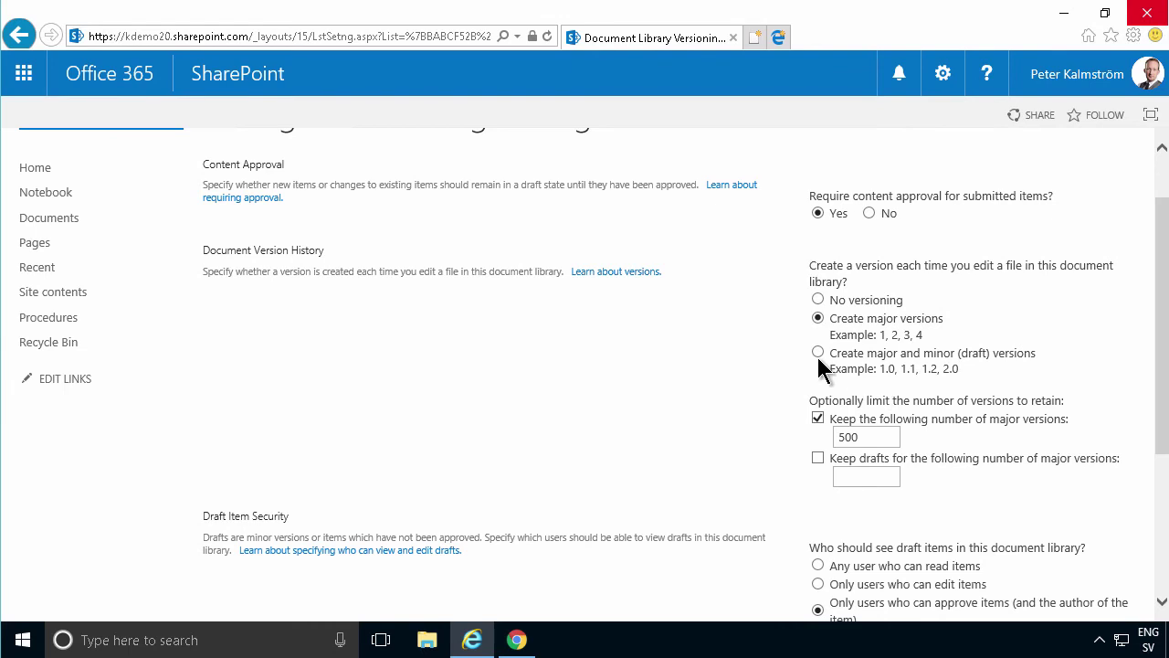
drag(1160, 399, 1159, 476)
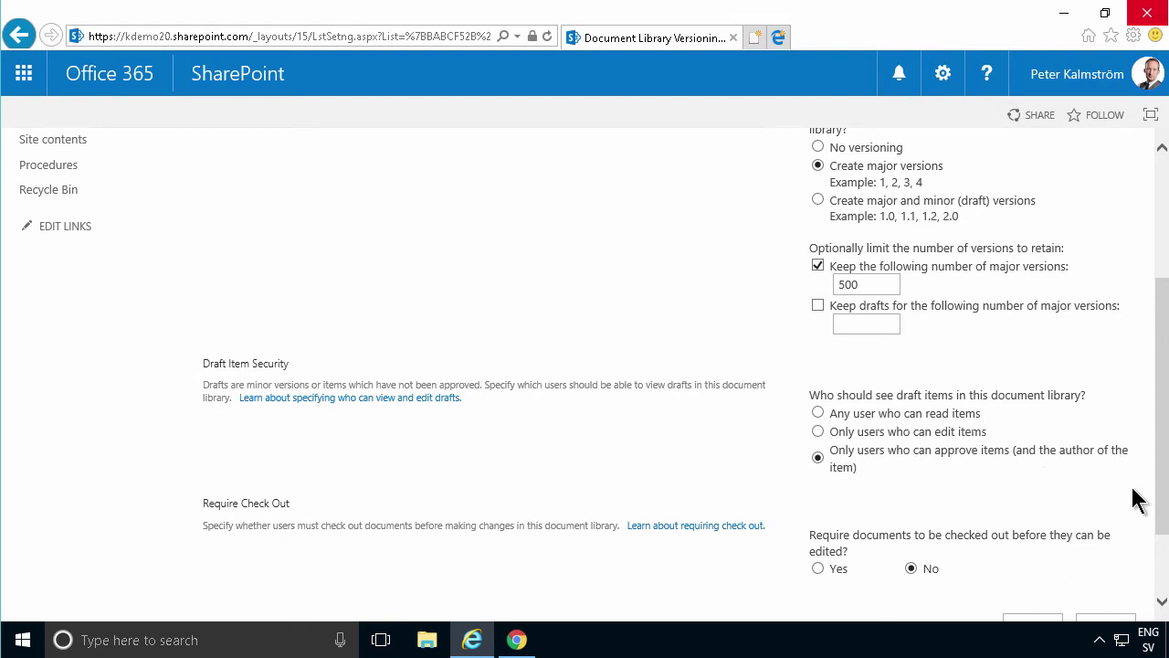
drag(1159, 509, 1140, 551)
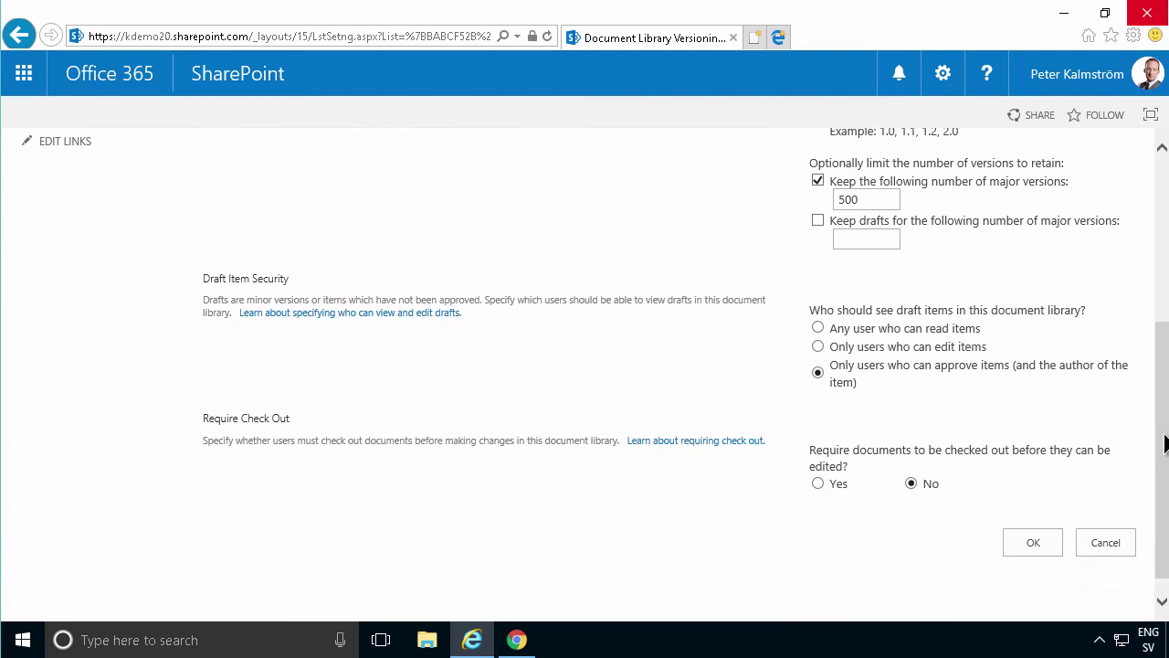
drag(1165, 443, 1161, 228)
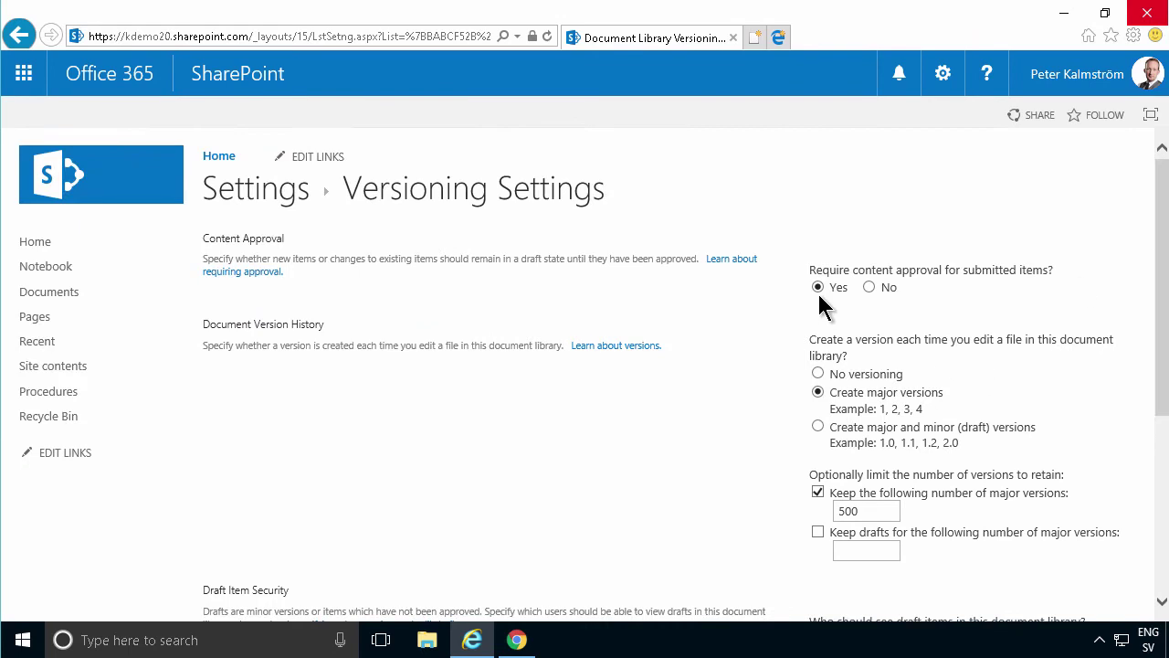
drag(1162, 356, 1165, 576)
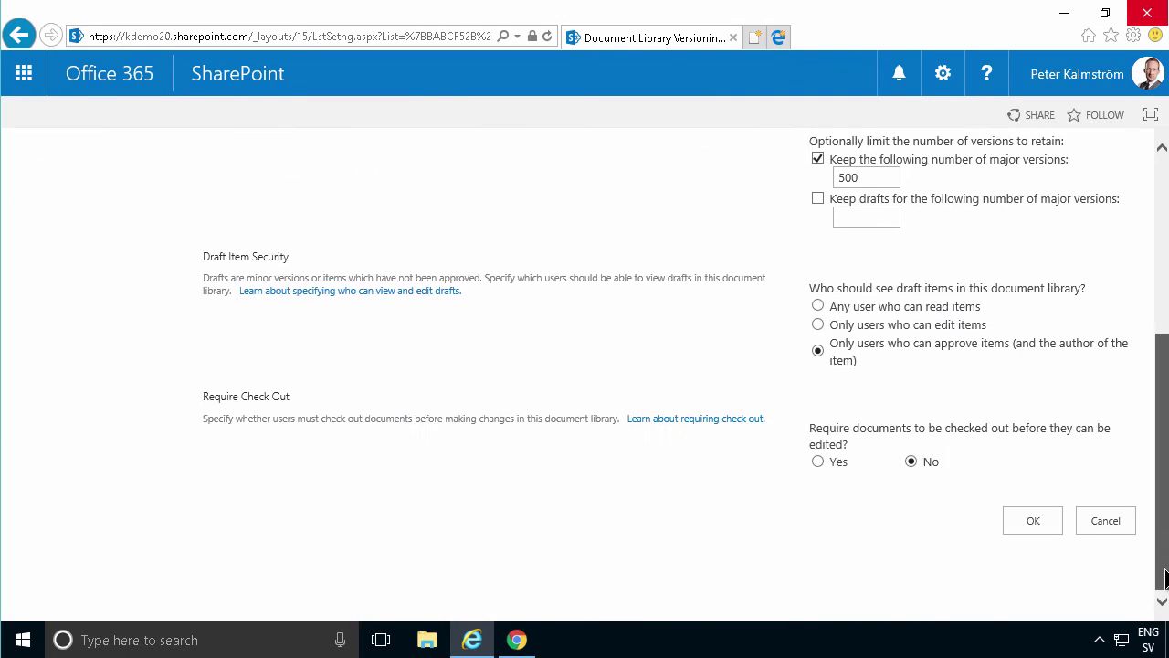
click(1044, 517)
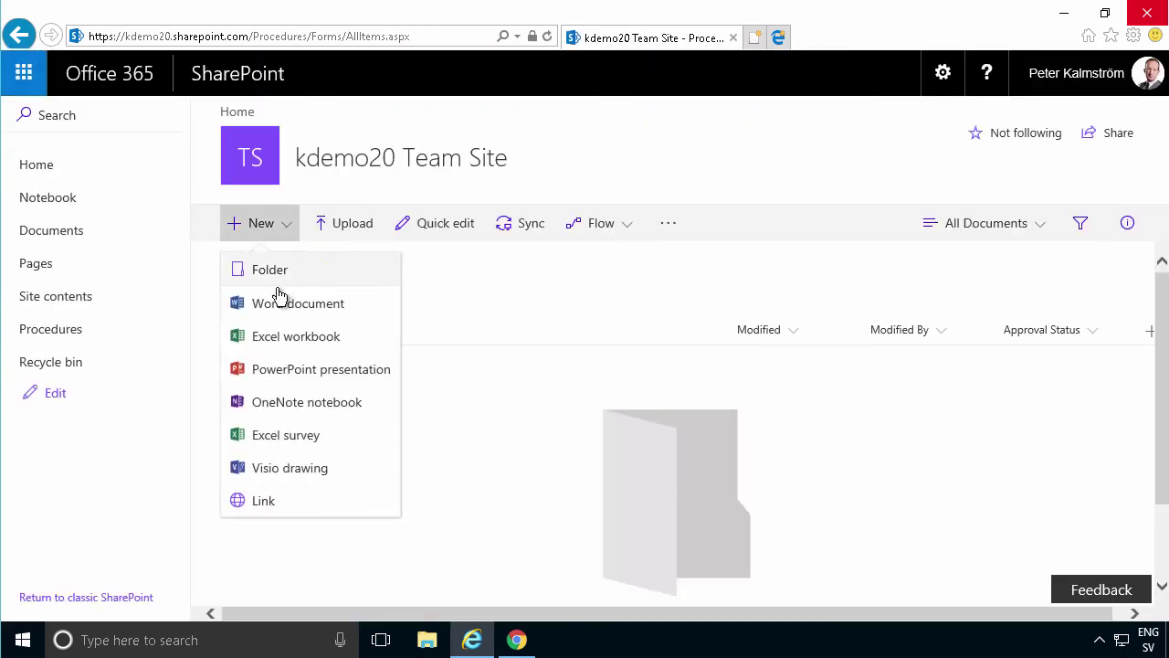
Step: Create a Word document named Visits in the Procedures library with the text "Visits should be announced!", and return to the library
click(277, 303)
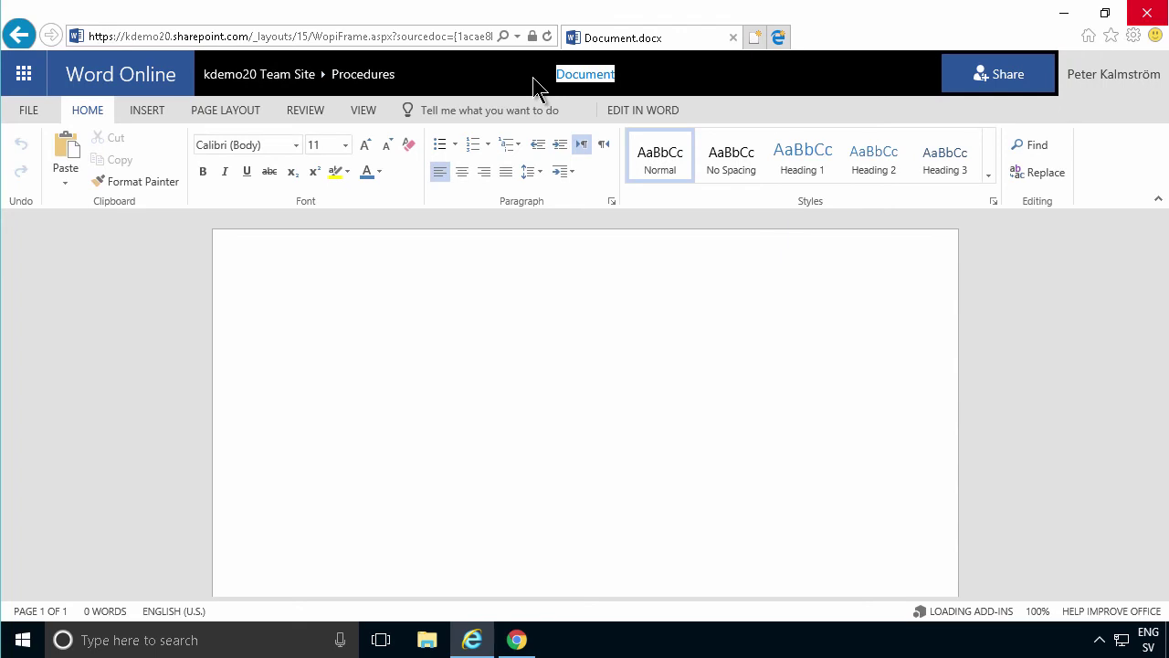
key(BackSpace)
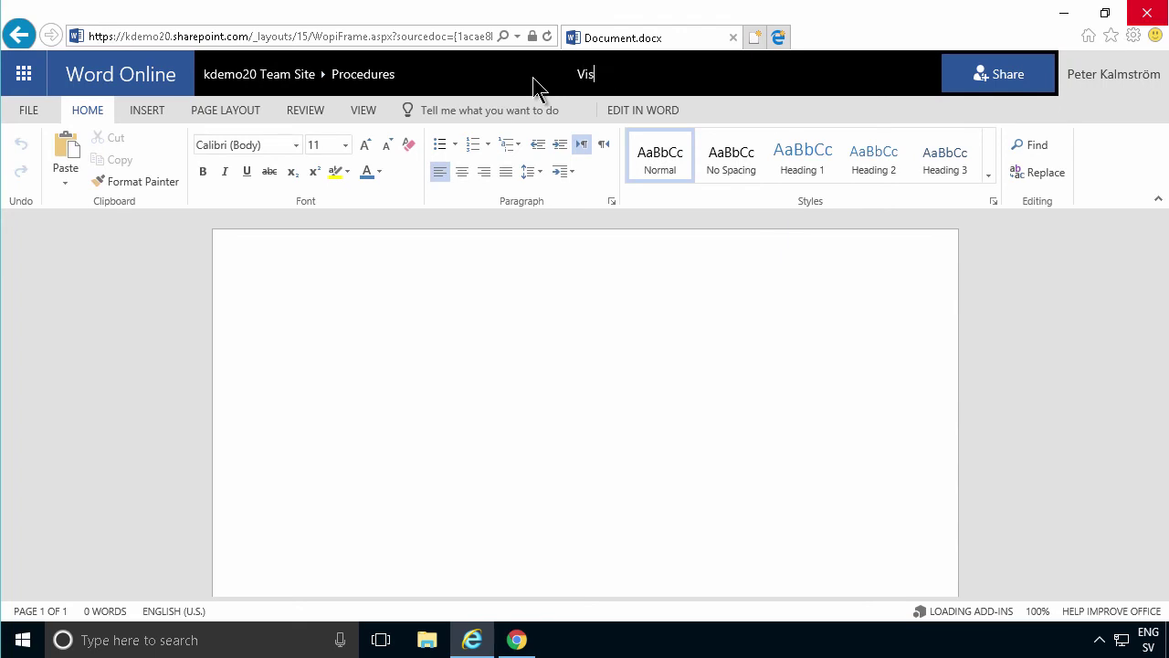
text(Visits)
click(399, 329)
text(Visits )
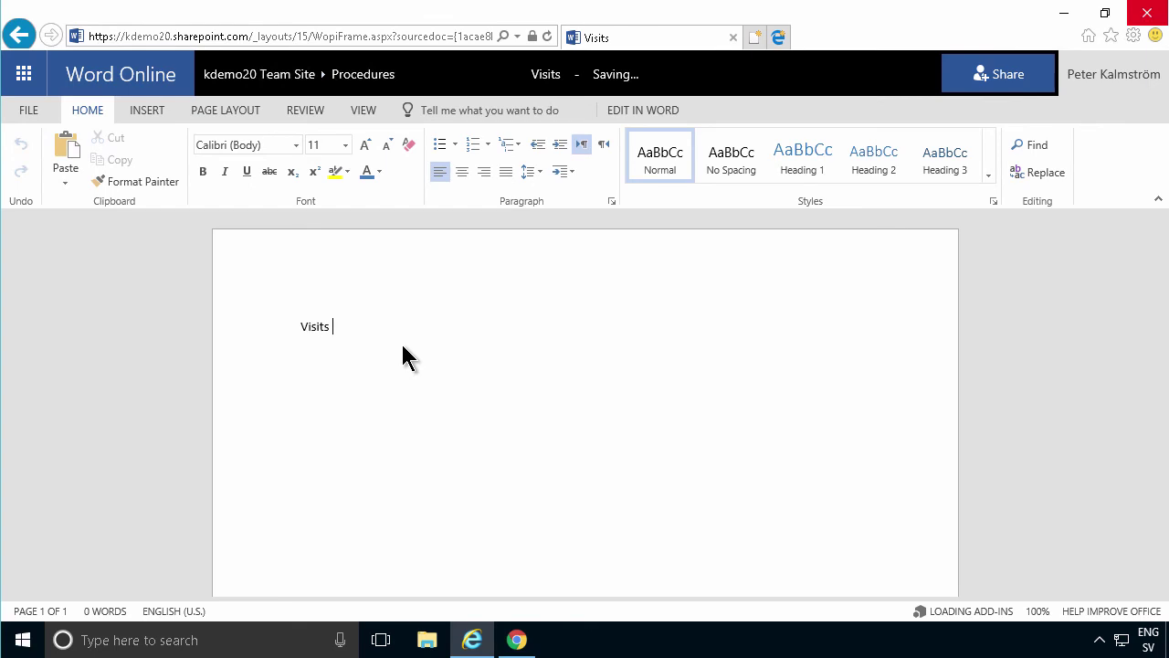
text(should be announced!)
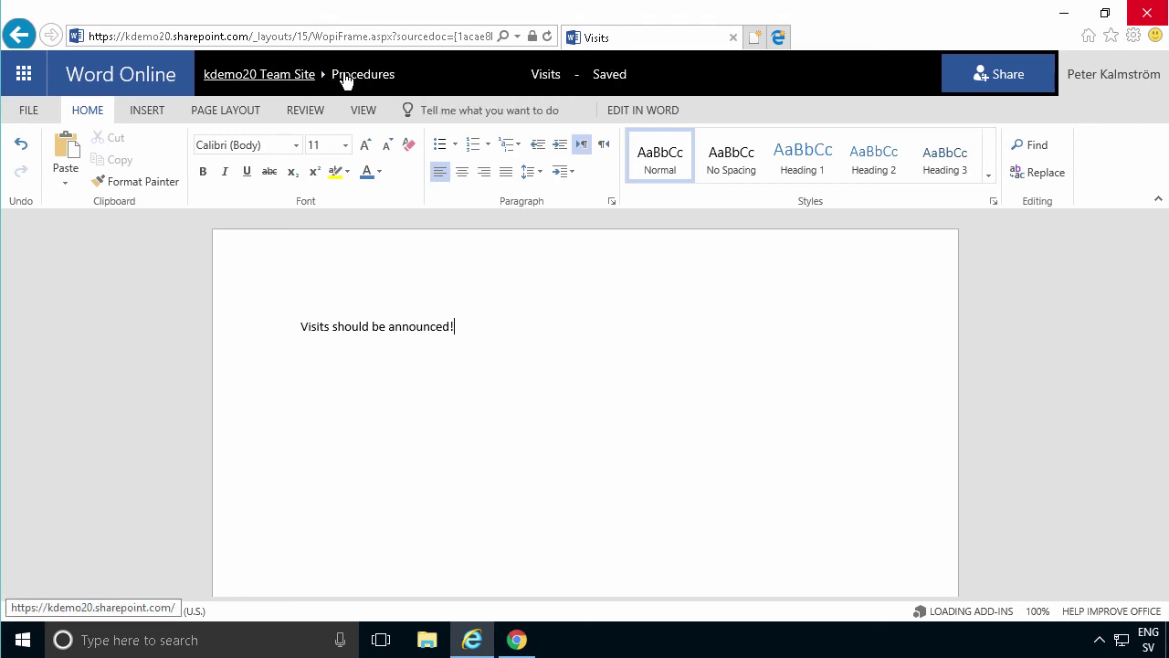
click(363, 80)
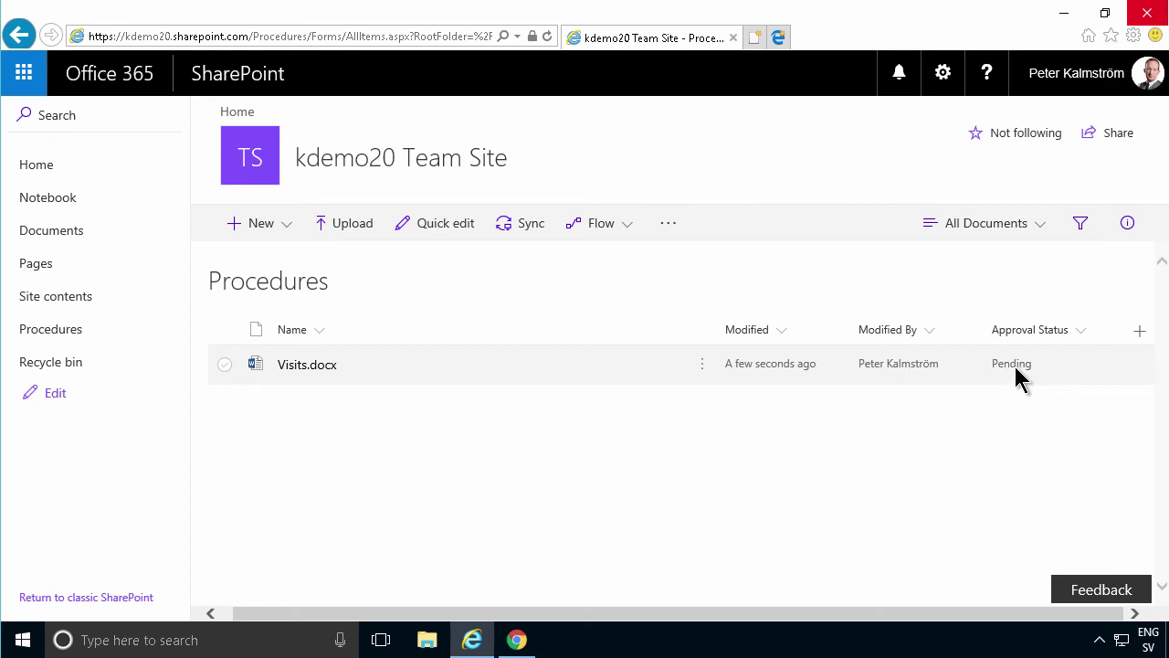
Step: Switch to the second user's session in Chrome, reload the site and view the Procedures library there
click(1090, 78)
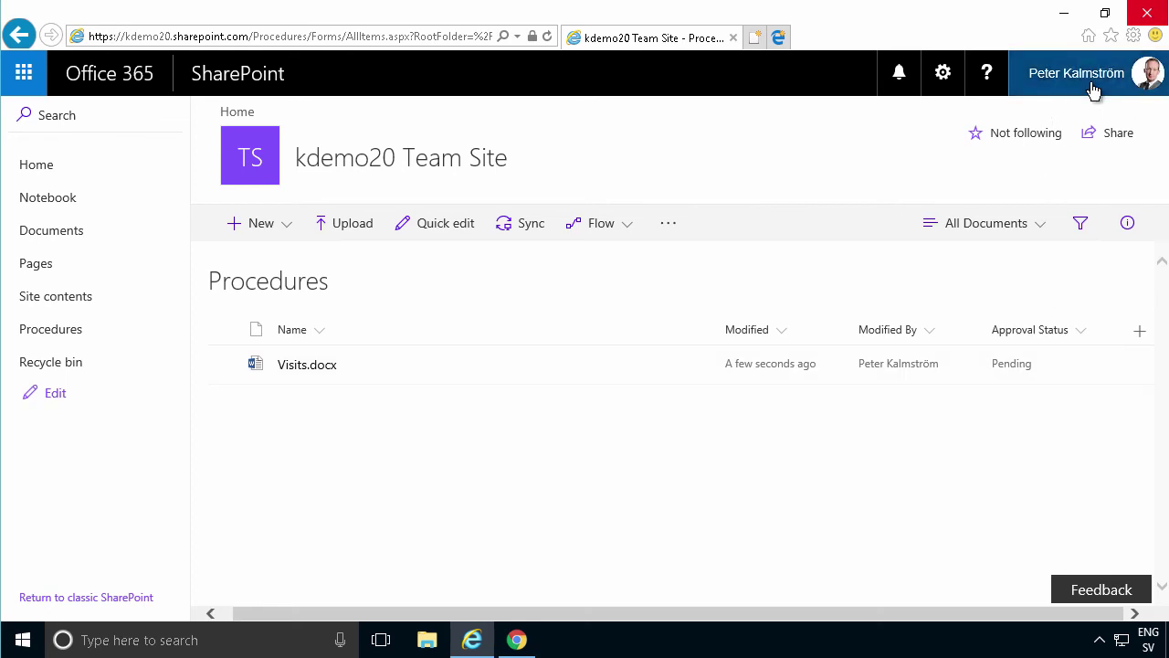
click(525, 644)
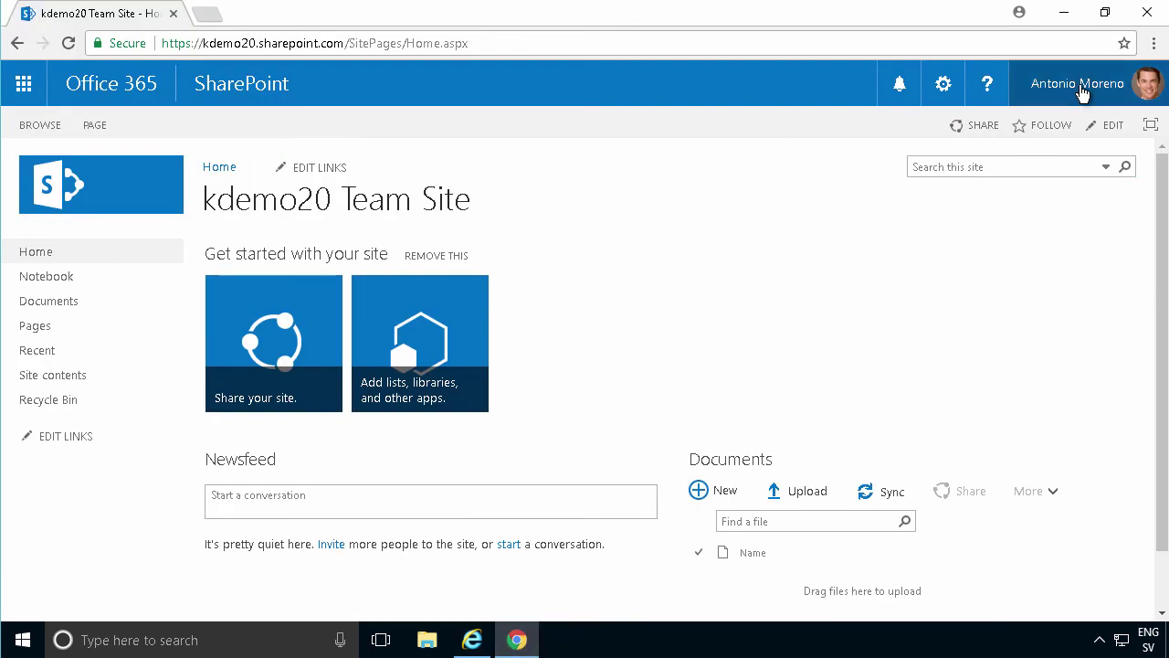
click(71, 47)
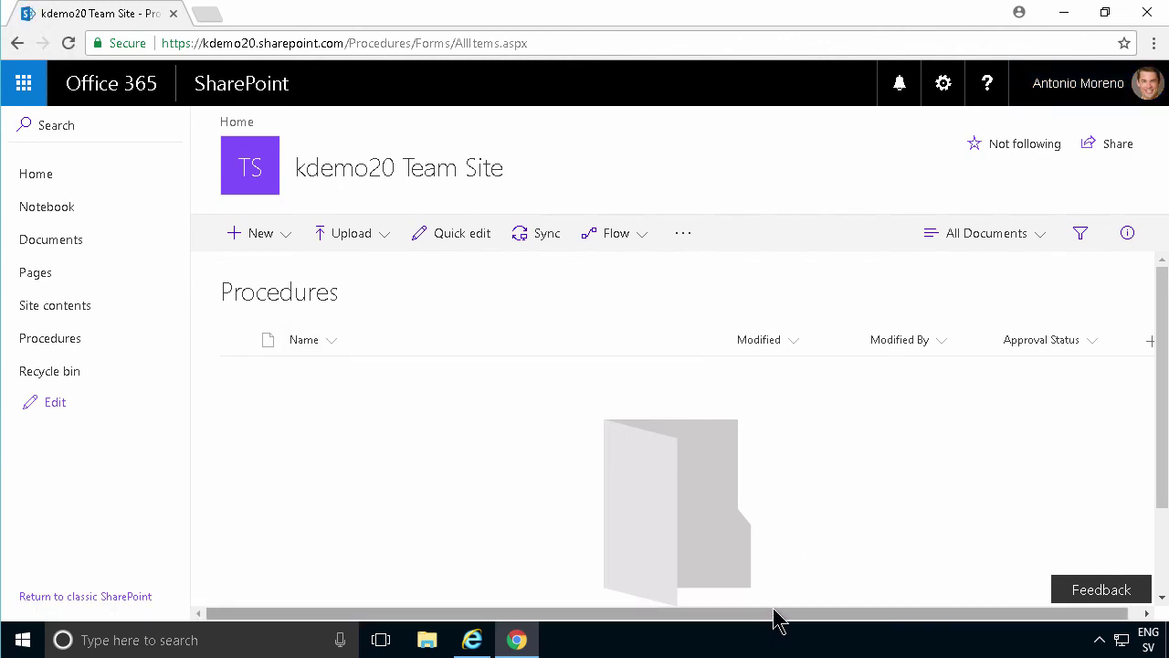
Step: Back in the owner's session in Internet Explorer, set the approval status of Visits.docx to Approved
click(484, 644)
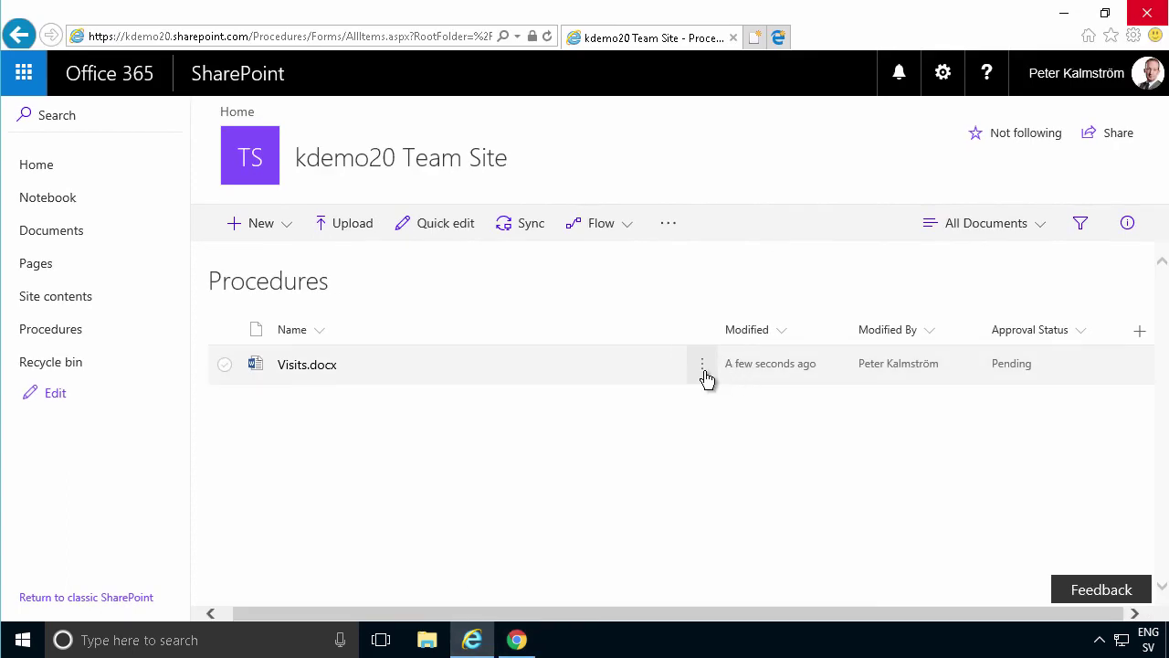
click(703, 375)
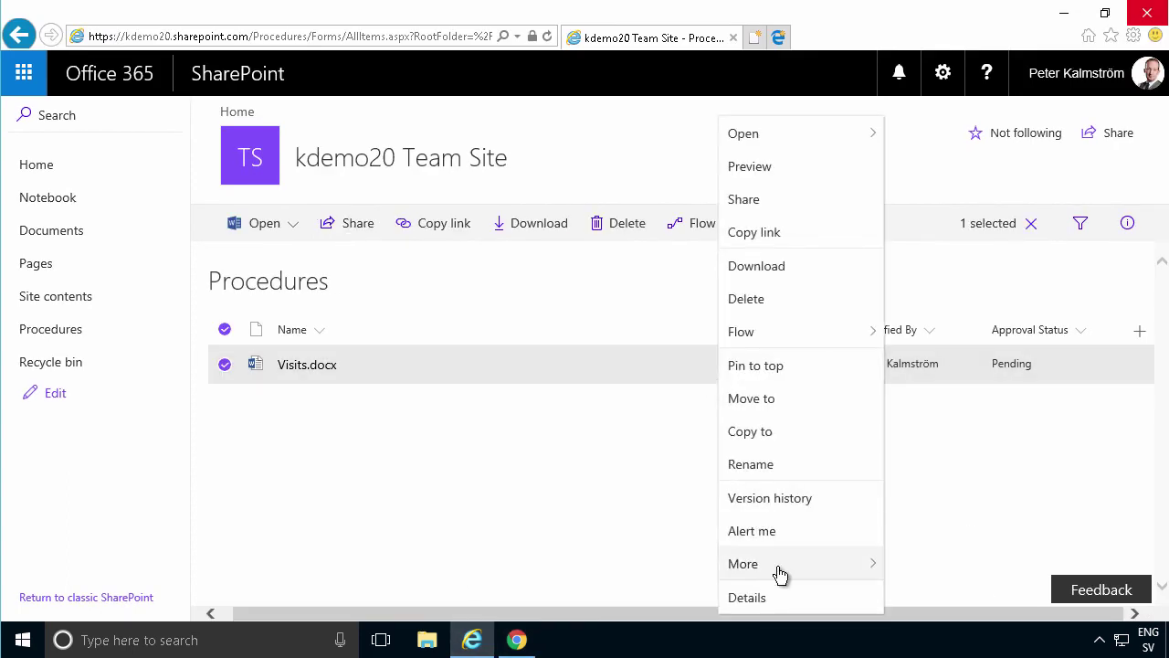
mouse_move(778, 571)
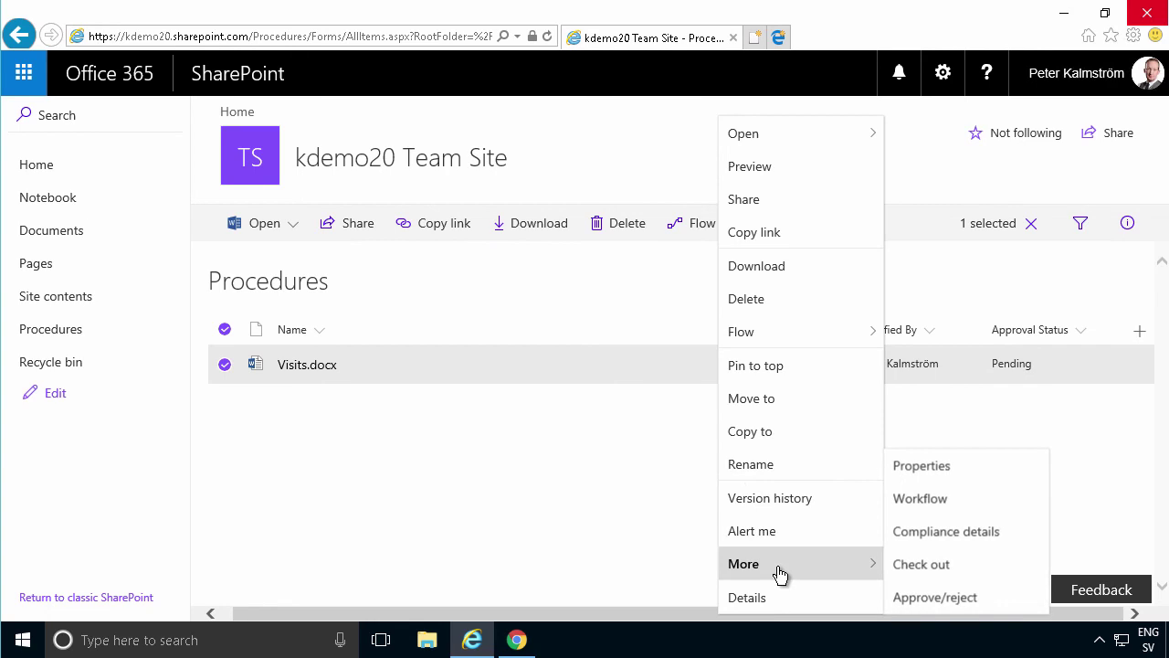
click(937, 599)
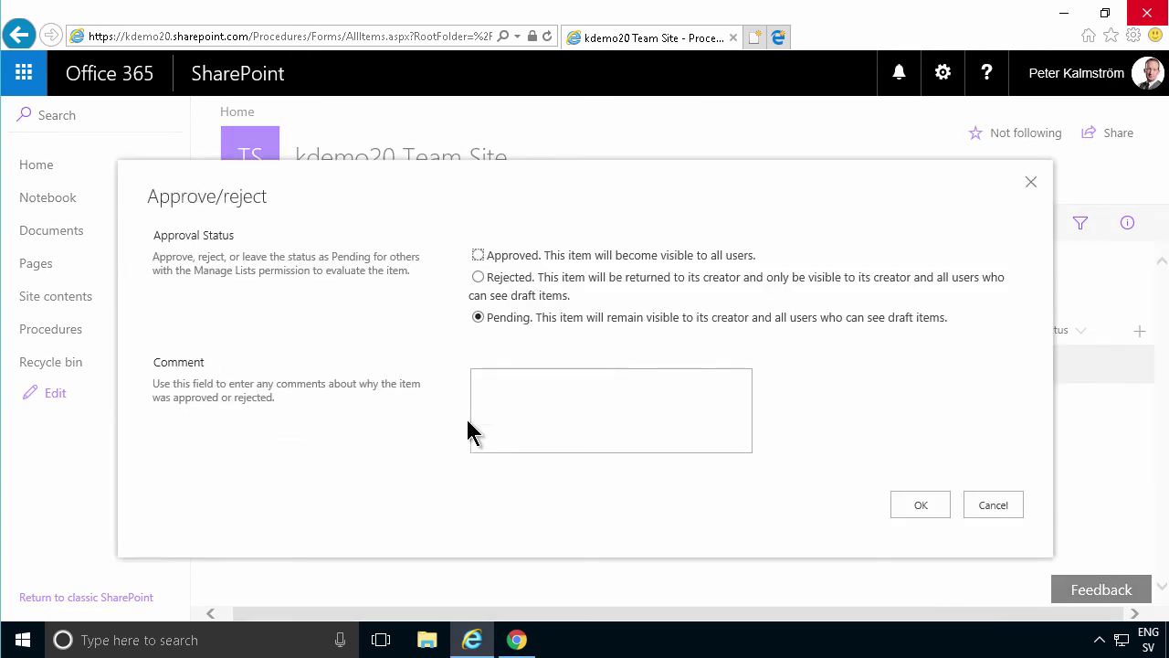
click(479, 256)
click(938, 507)
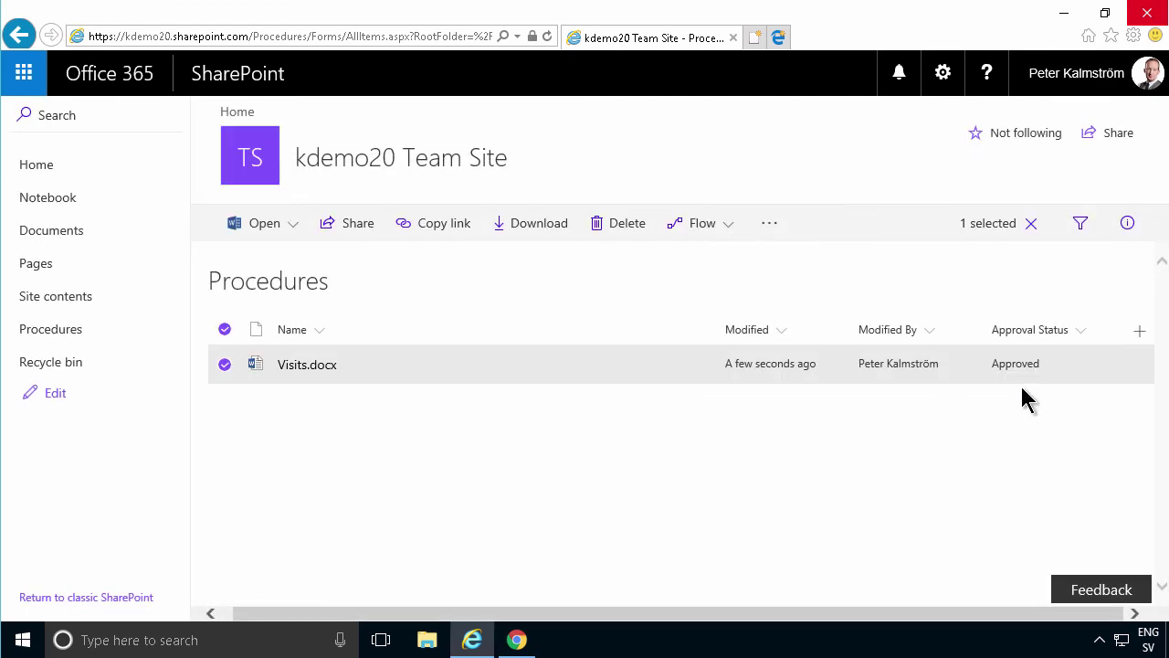
Step: Return to the second user's session in Chrome and refresh the Procedures library to check for the document
click(517, 640)
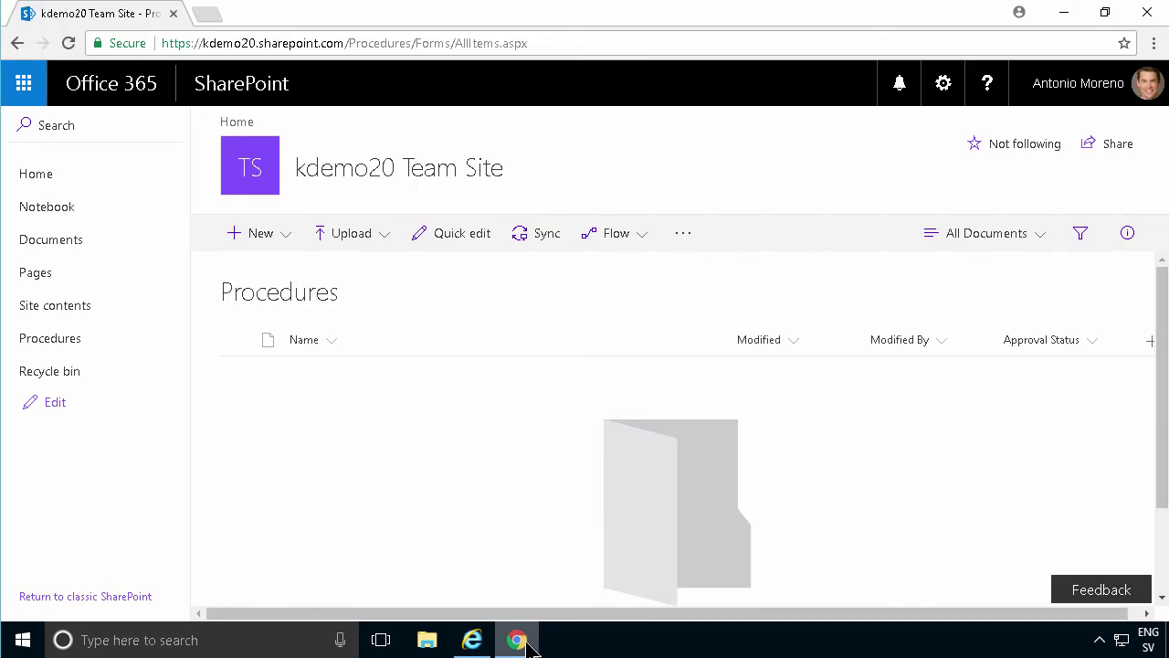
click(74, 43)
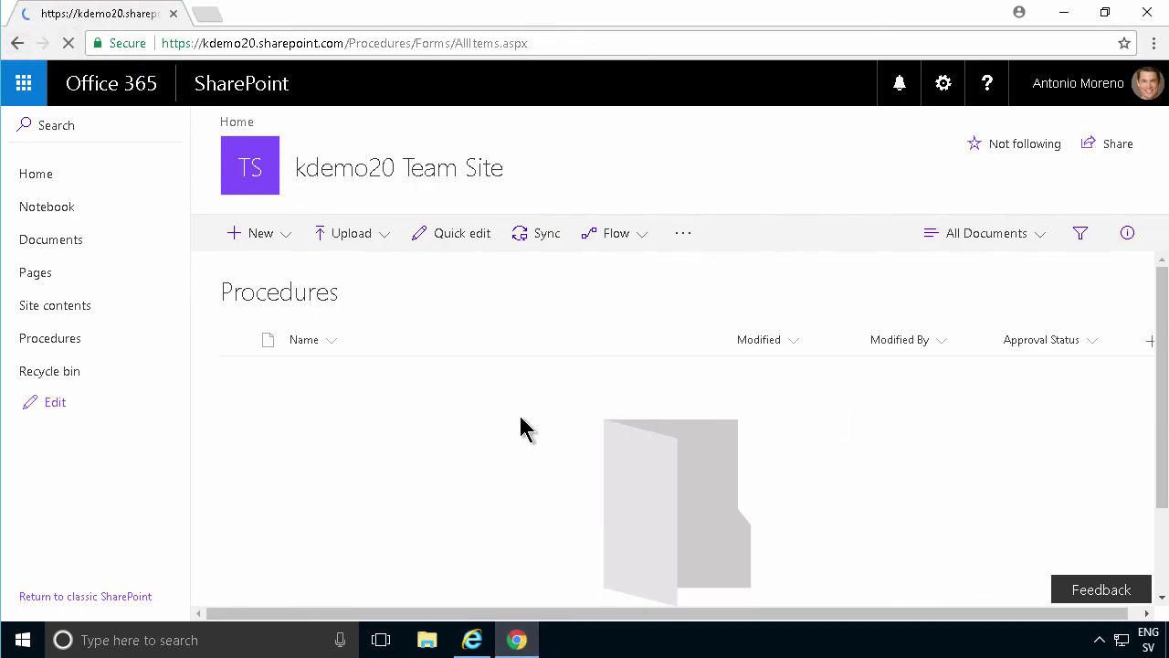